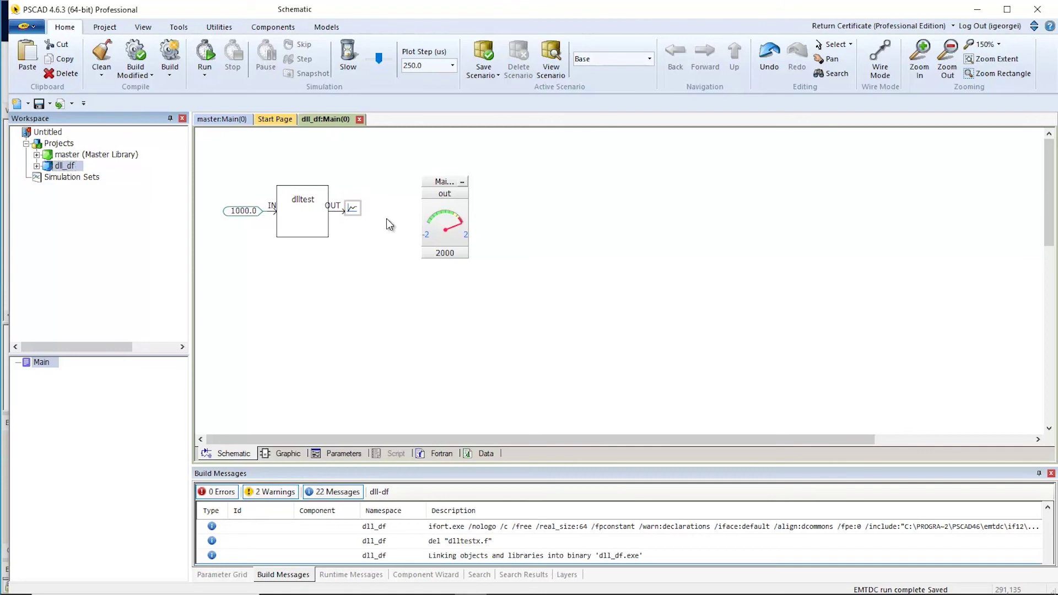
Add PSCADDll2.lib as an additional static library in dll_df's Link project settings.
right_click(65, 166)
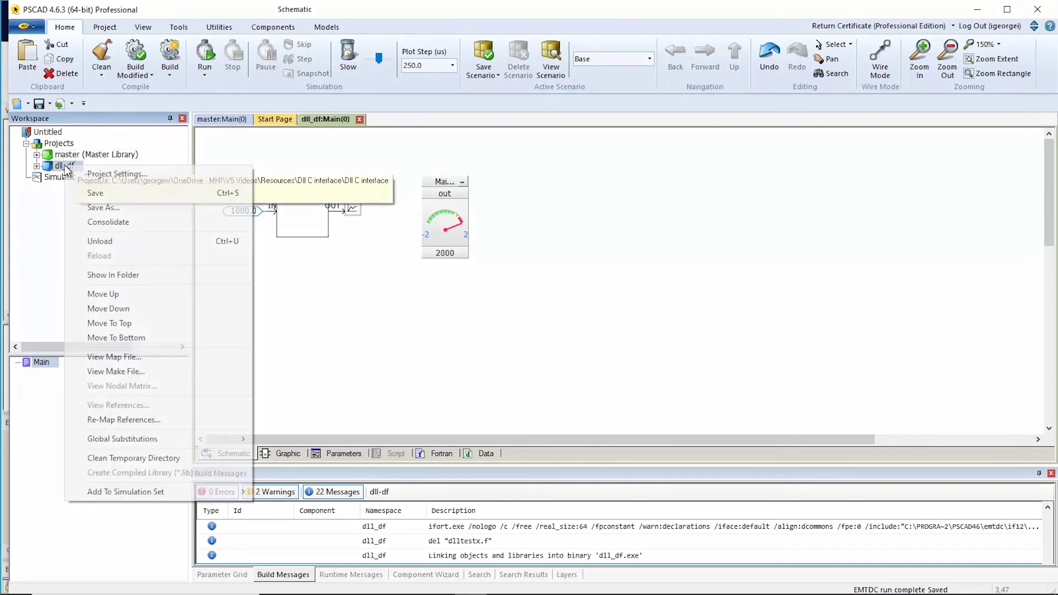
click(144, 174)
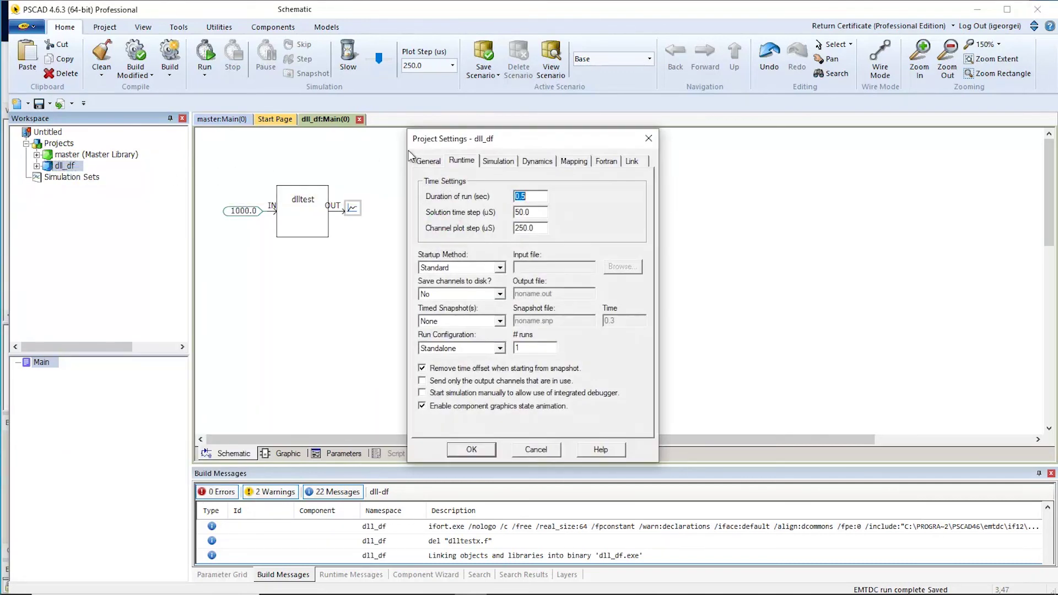
click(636, 161)
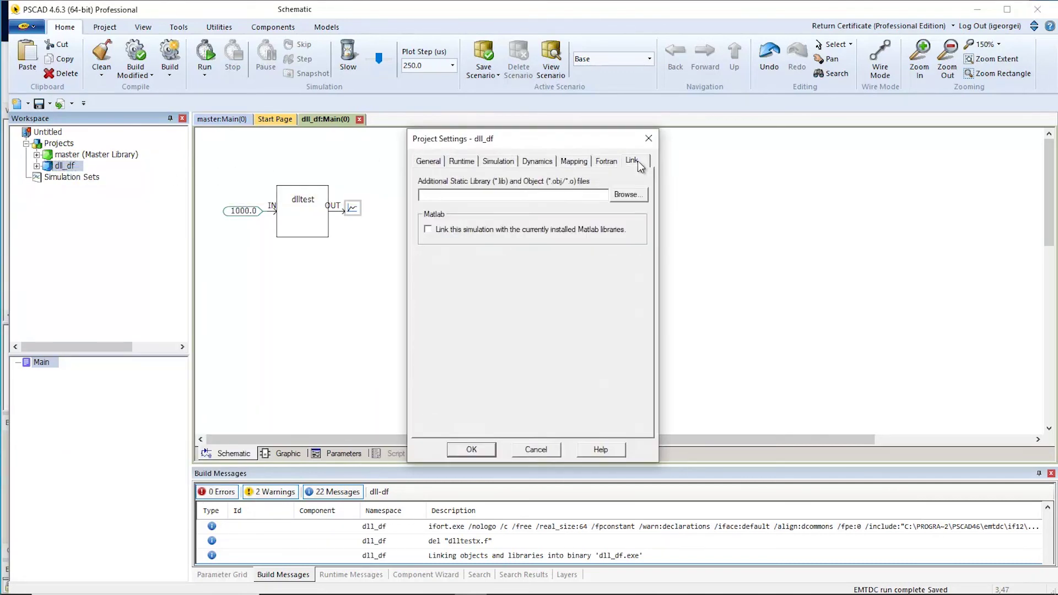
click(633, 197)
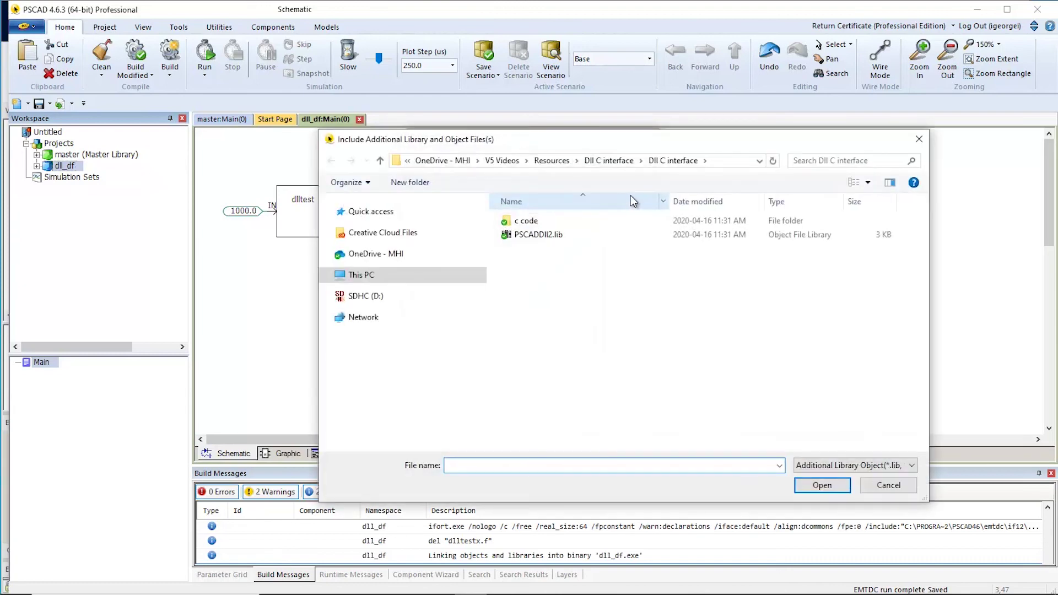
click(543, 237)
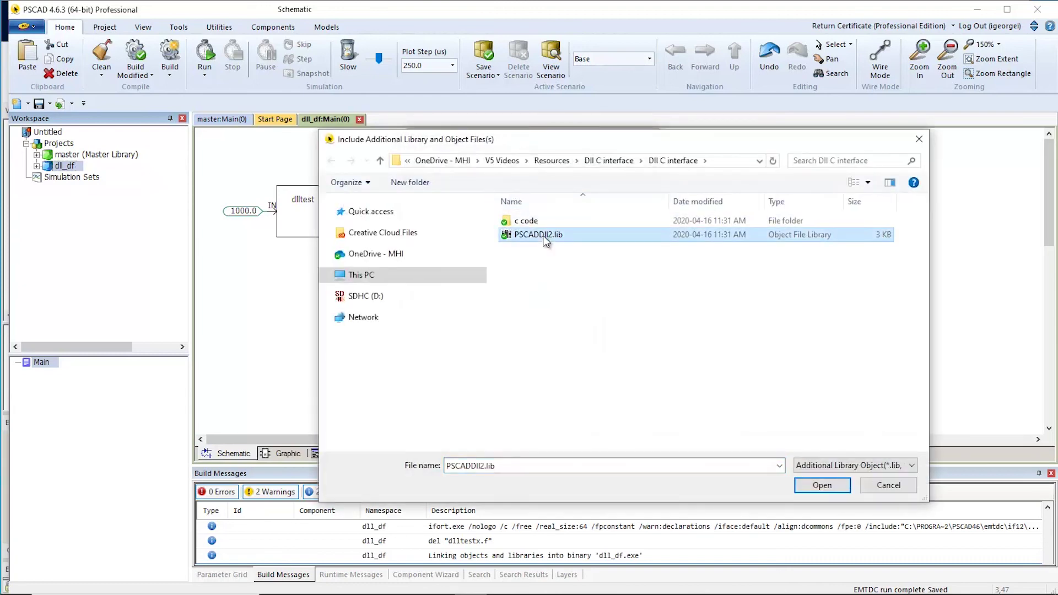
click(812, 486)
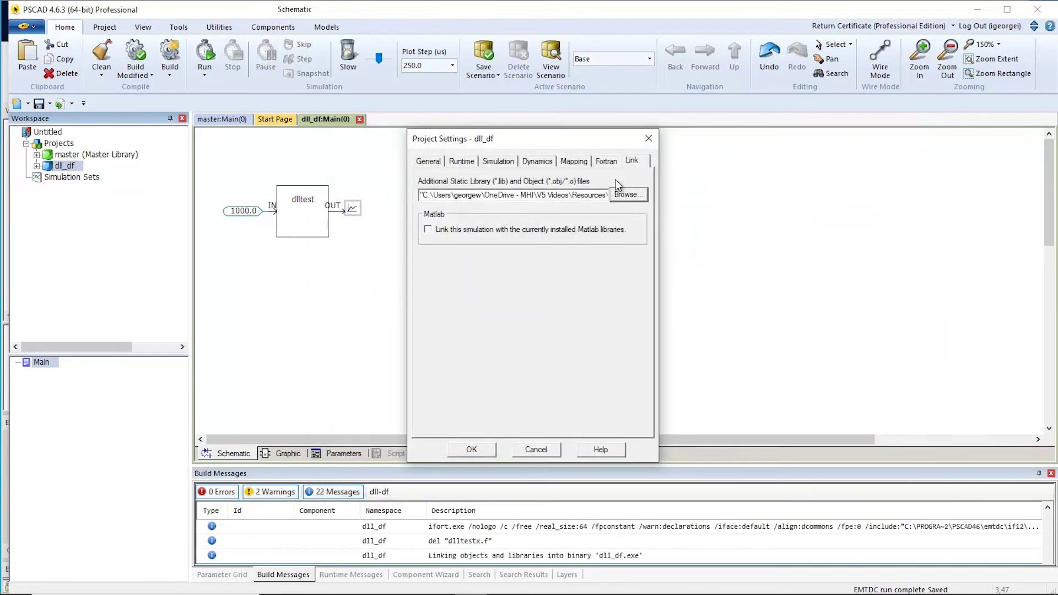
Add dlltestx.f as an additional Fortran source file for dll_df and close the project settings.
click(606, 161)
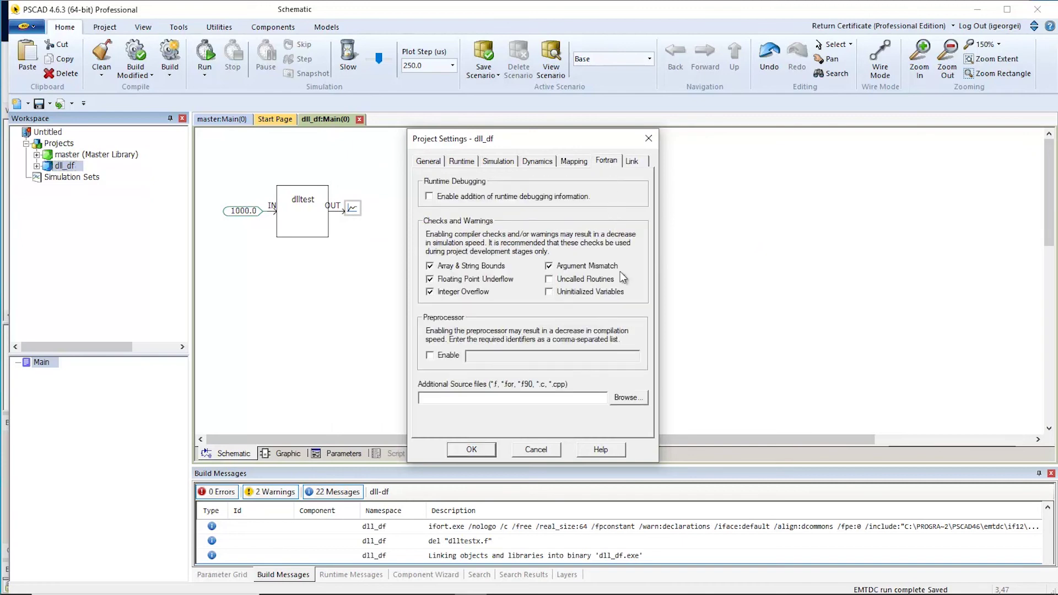
click(629, 394)
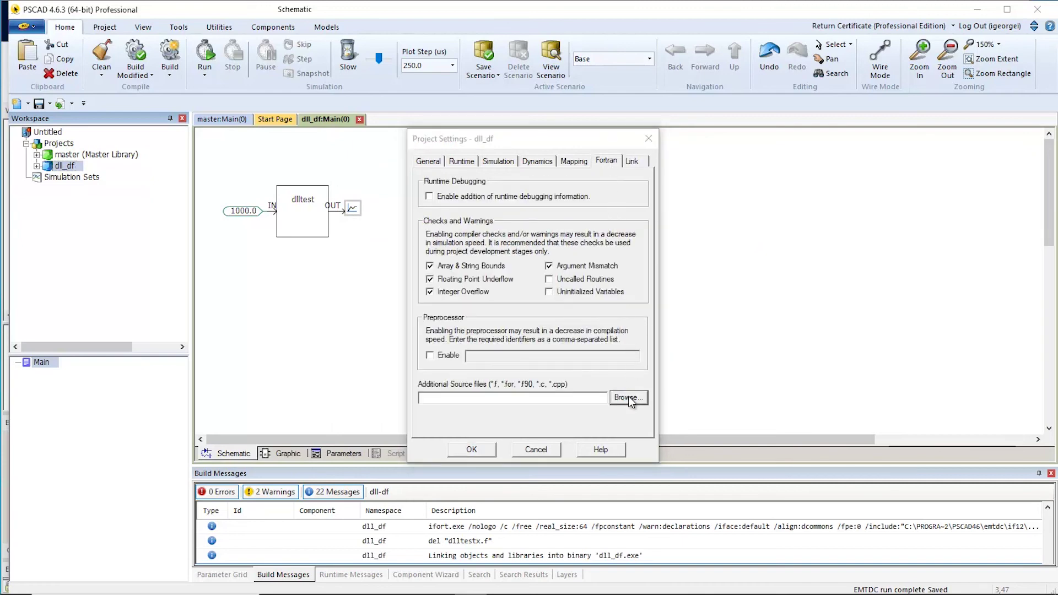
click(538, 235)
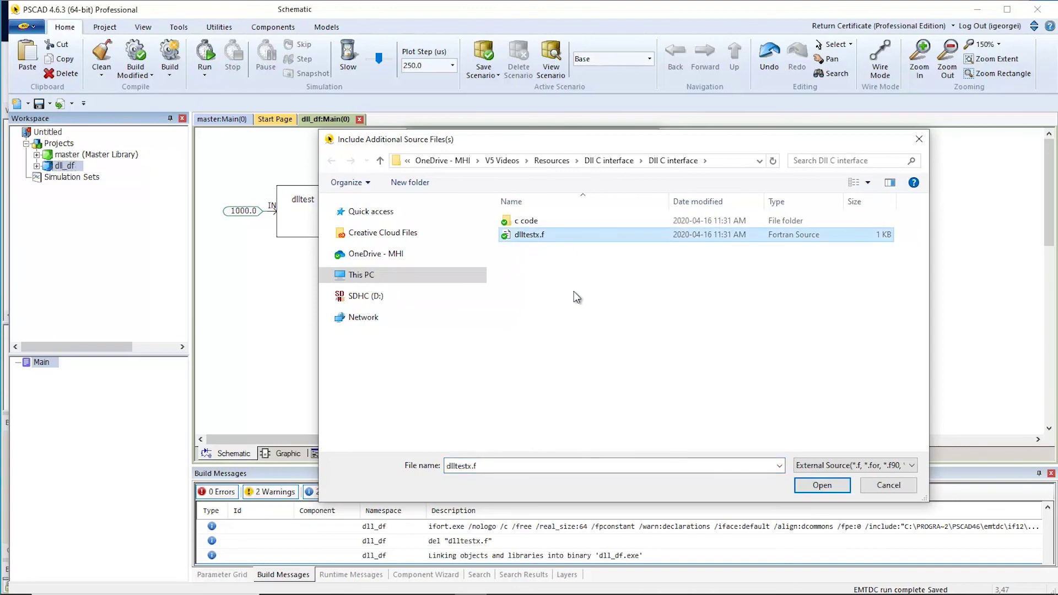
click(805, 487)
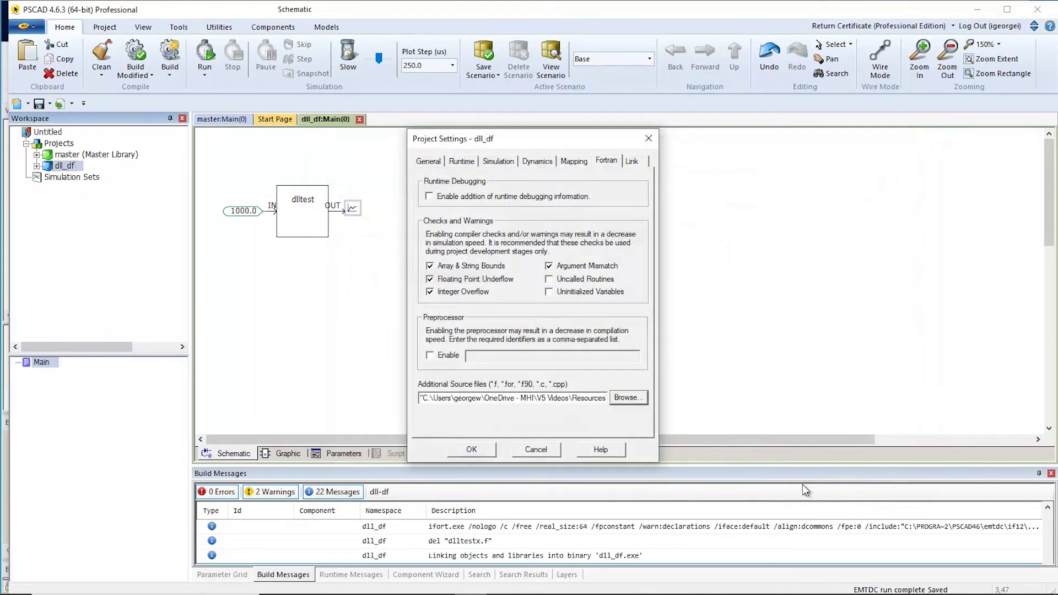
click(482, 448)
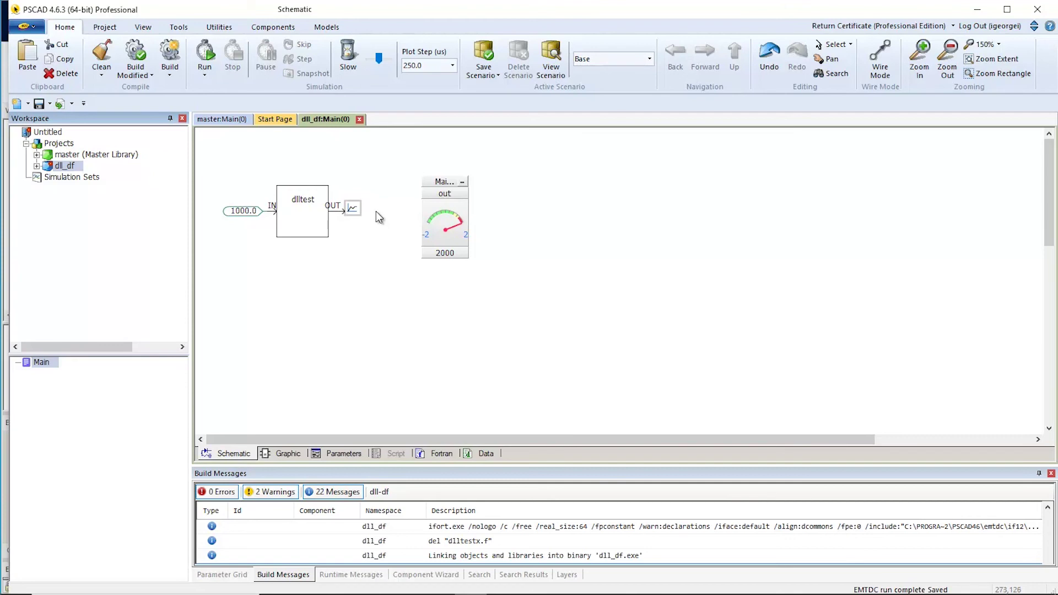
Run the dll_df simulation and dismiss the 'stopped unexpectedly' error message.
click(209, 57)
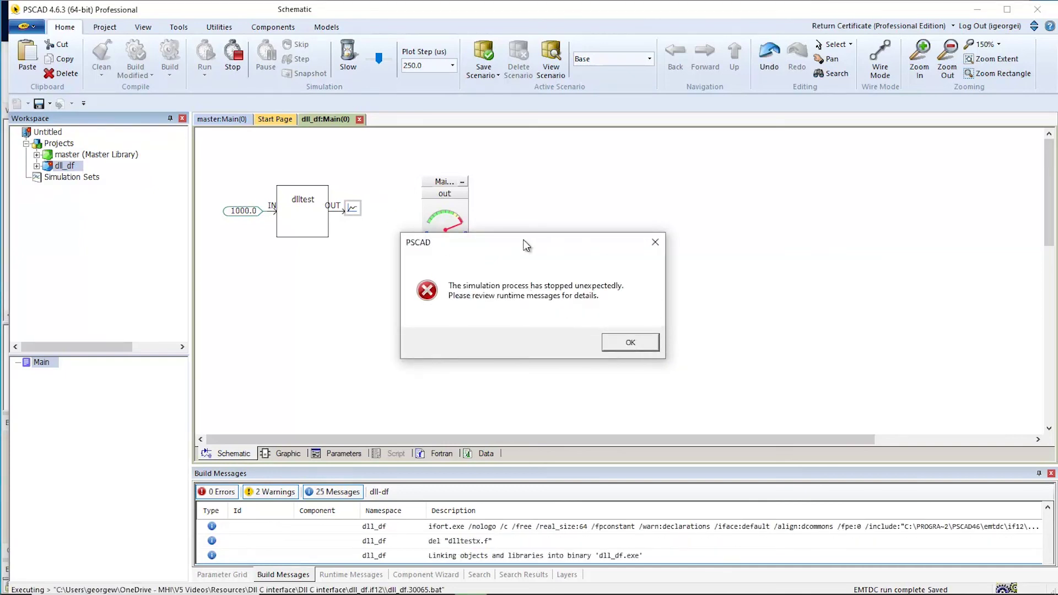
click(618, 344)
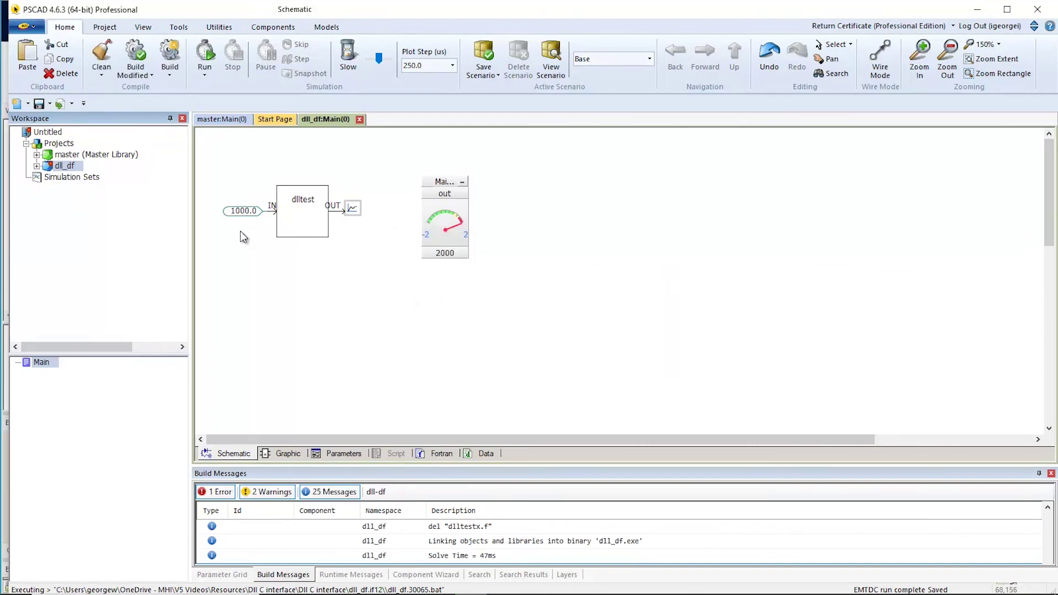
Copy PSCADDll2.dll from the dll_df project folder into dll_df.if12, then close File Explorer.
right_click(69, 168)
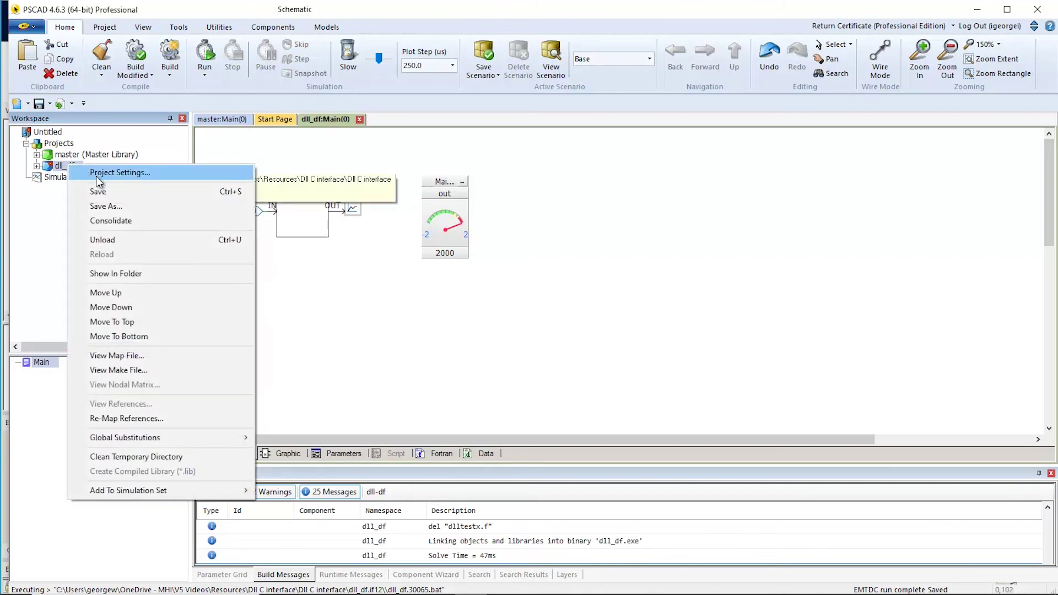
click(148, 273)
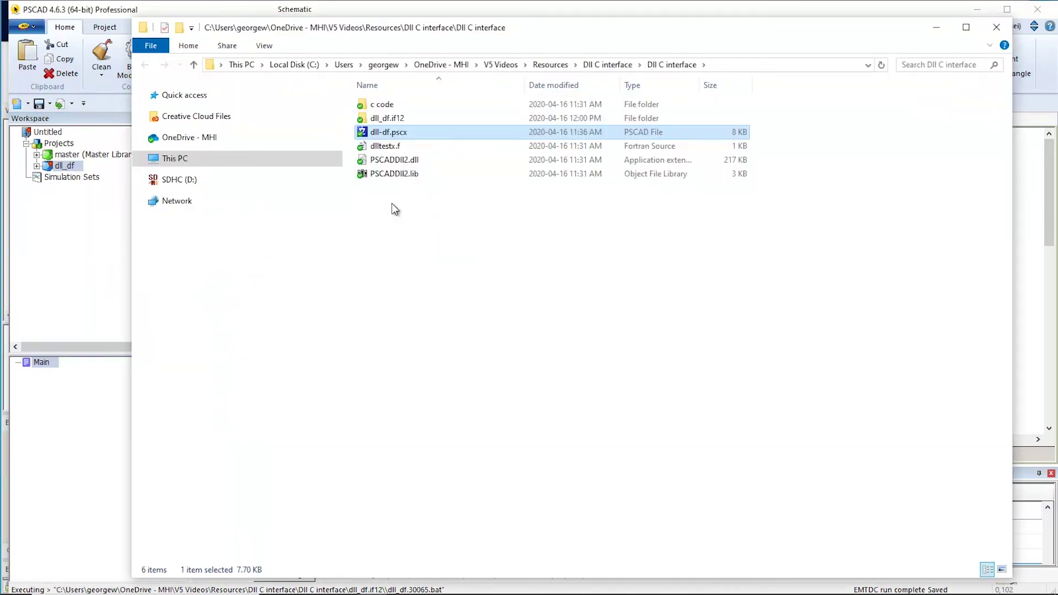
click(427, 163)
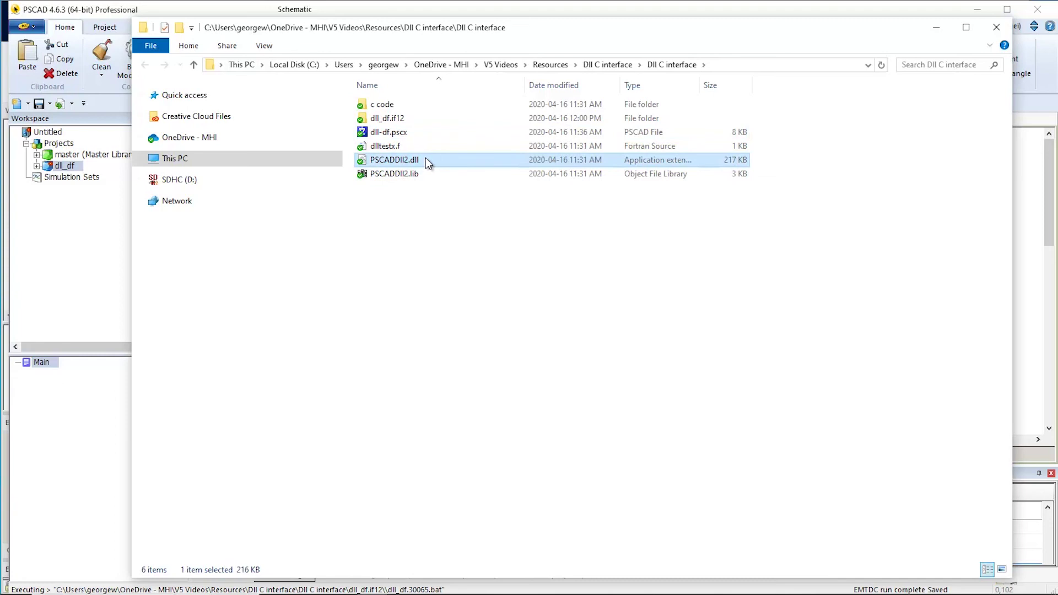
right_click(425, 159)
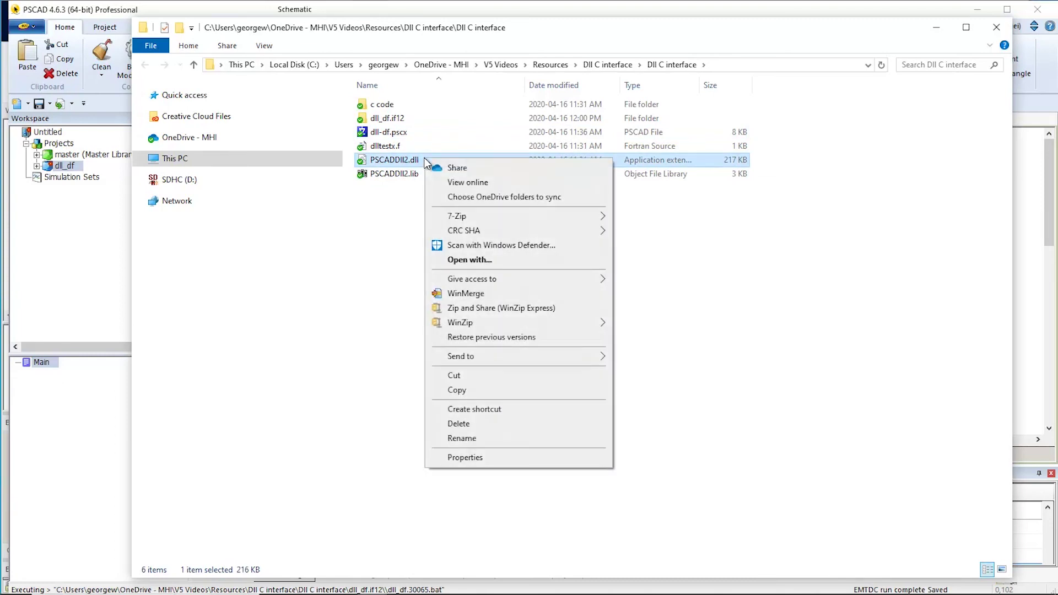
click(460, 392)
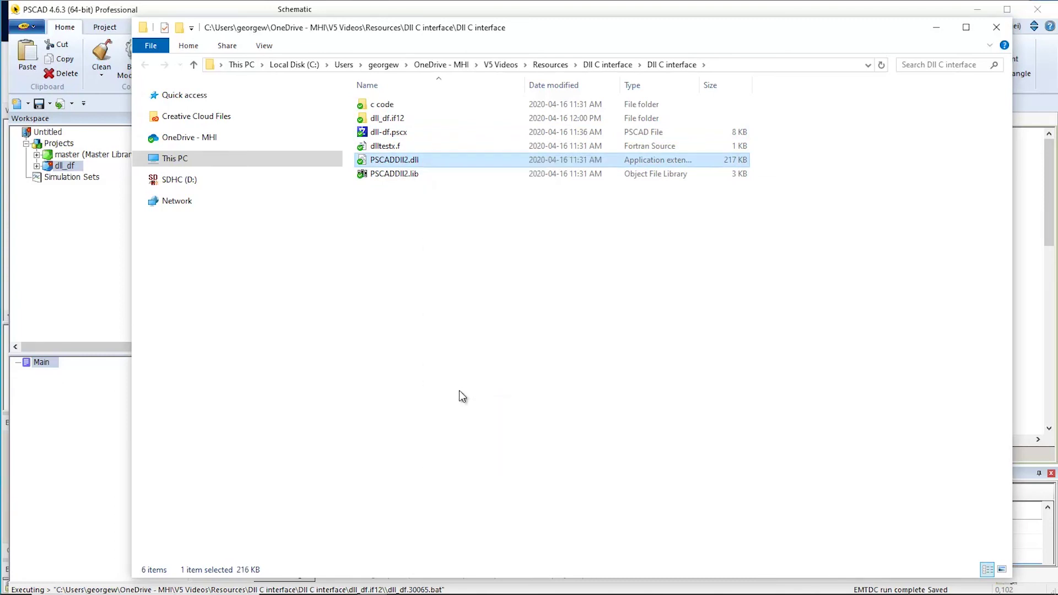
click(403, 119)
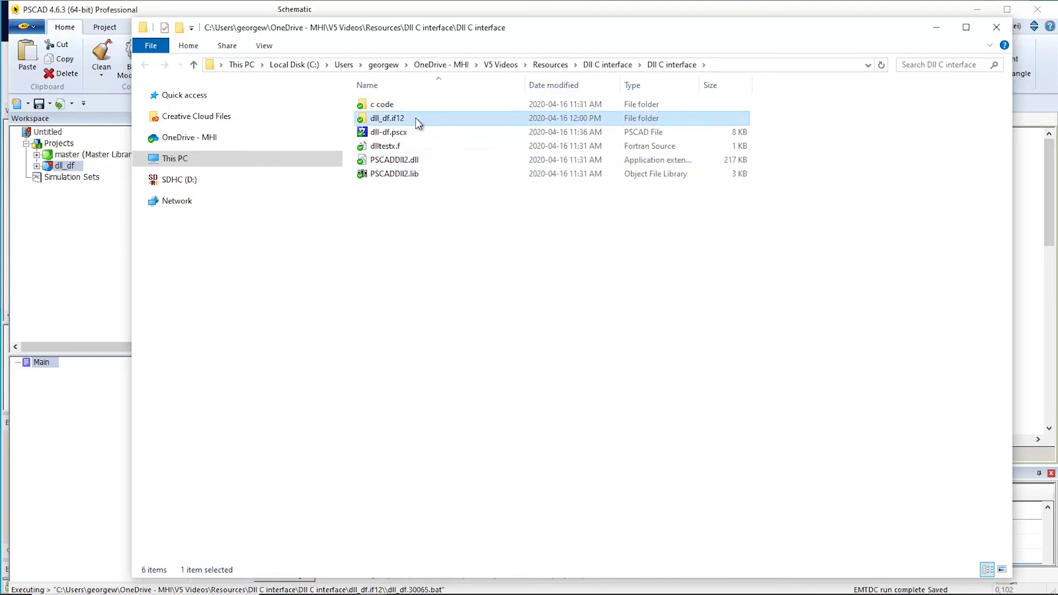
right_click(415, 117)
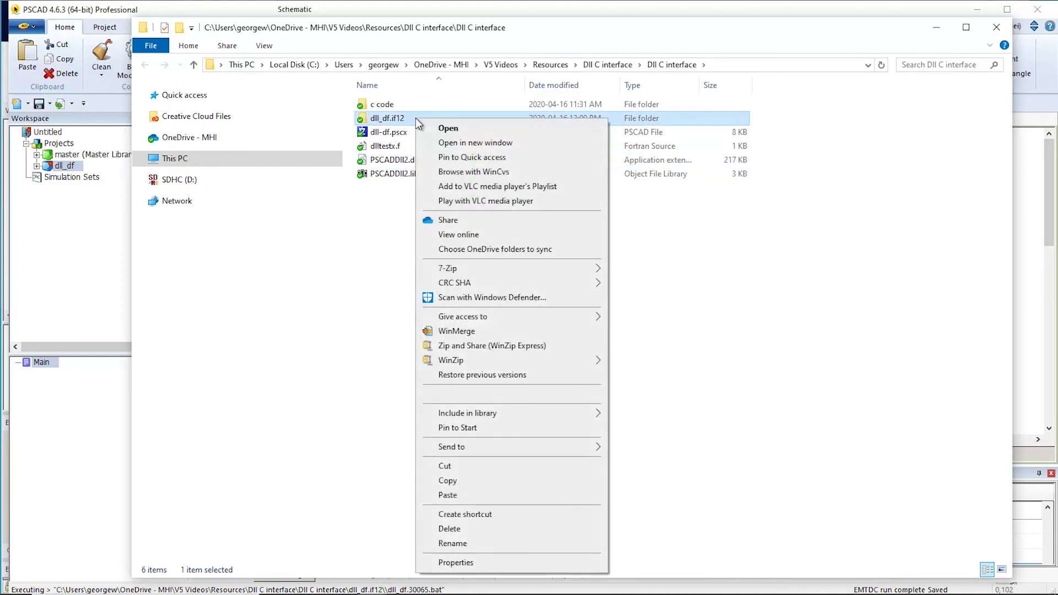
click(448, 495)
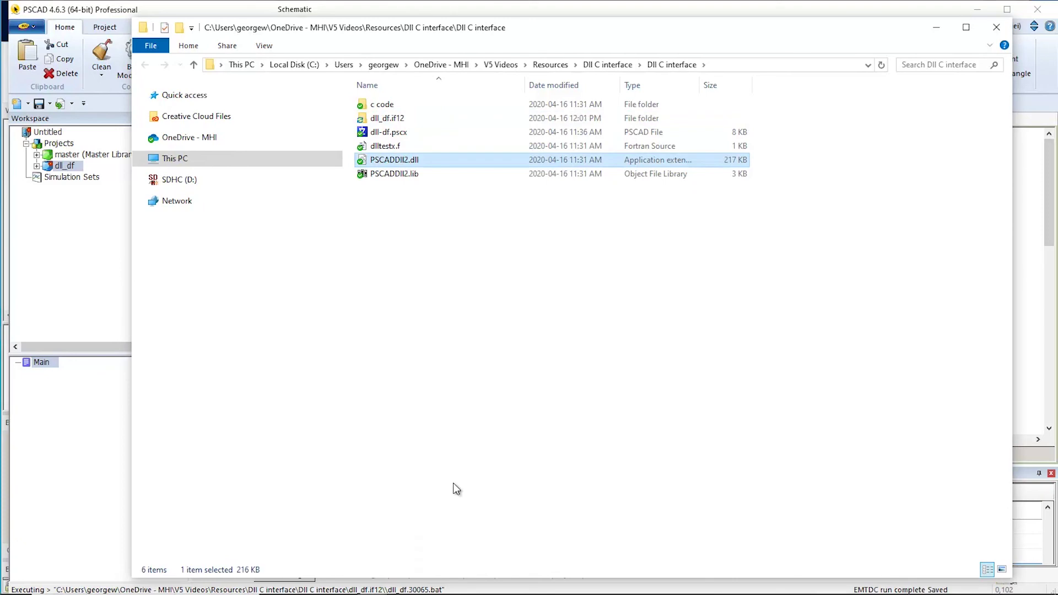
click(996, 28)
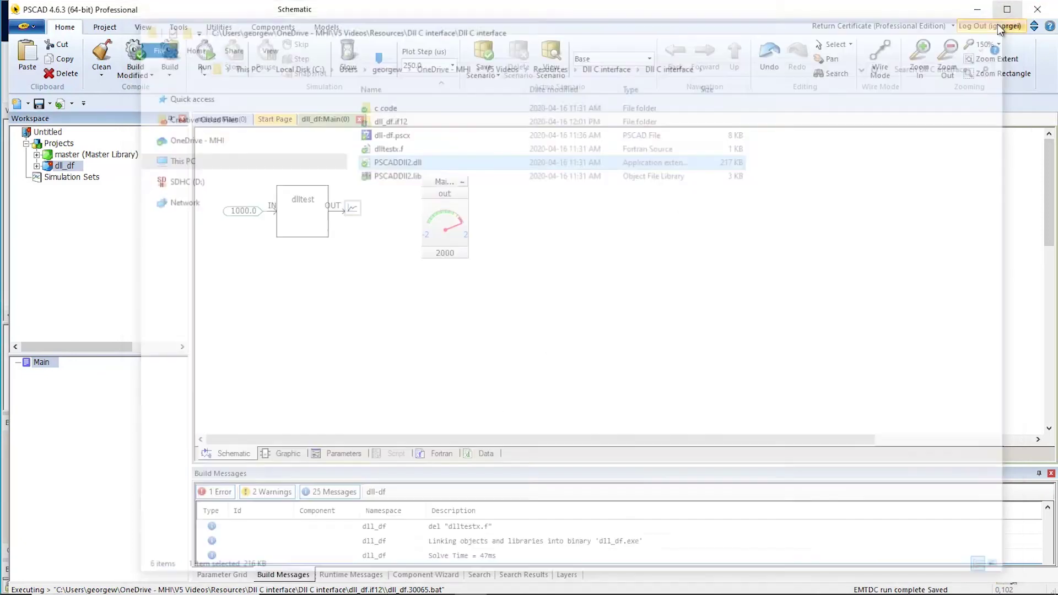
Change the input constant's Real Constant Value from 1000 to 2000 and run the simulation.
double_click(248, 212)
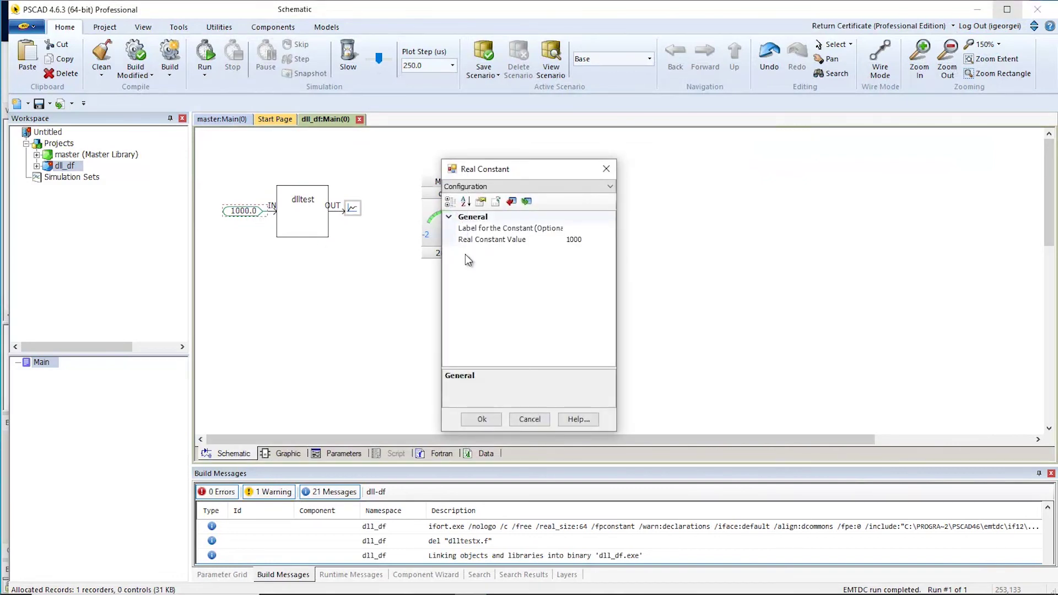
click(577, 238)
double_click(577, 238)
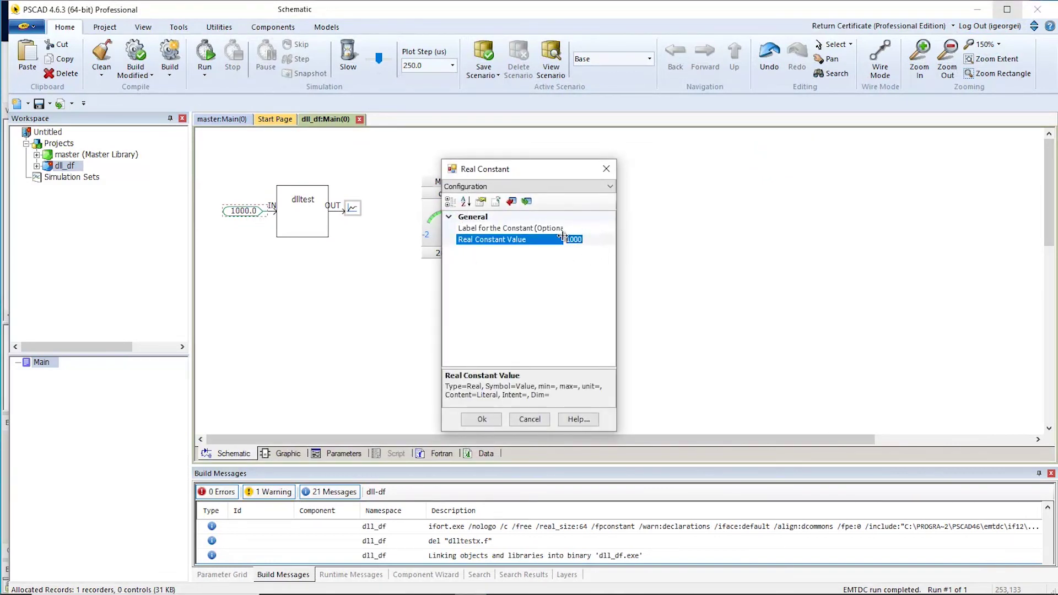
text(2000)
click(483, 419)
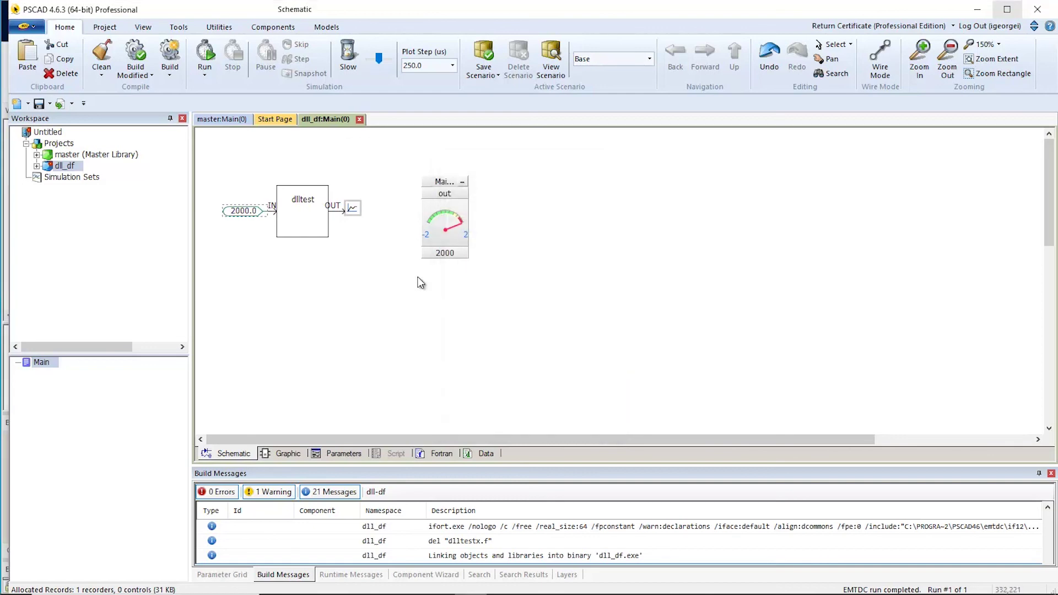
click(208, 55)
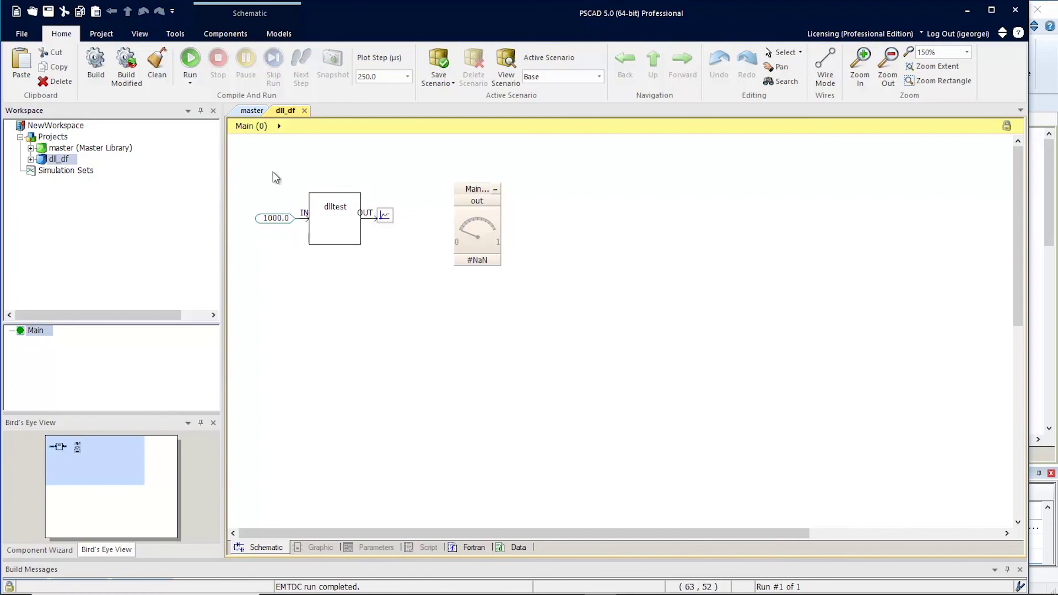
Expand dll_df and choose to add Other (*.*) files to its Resources folder.
click(31, 160)
click(90, 184)
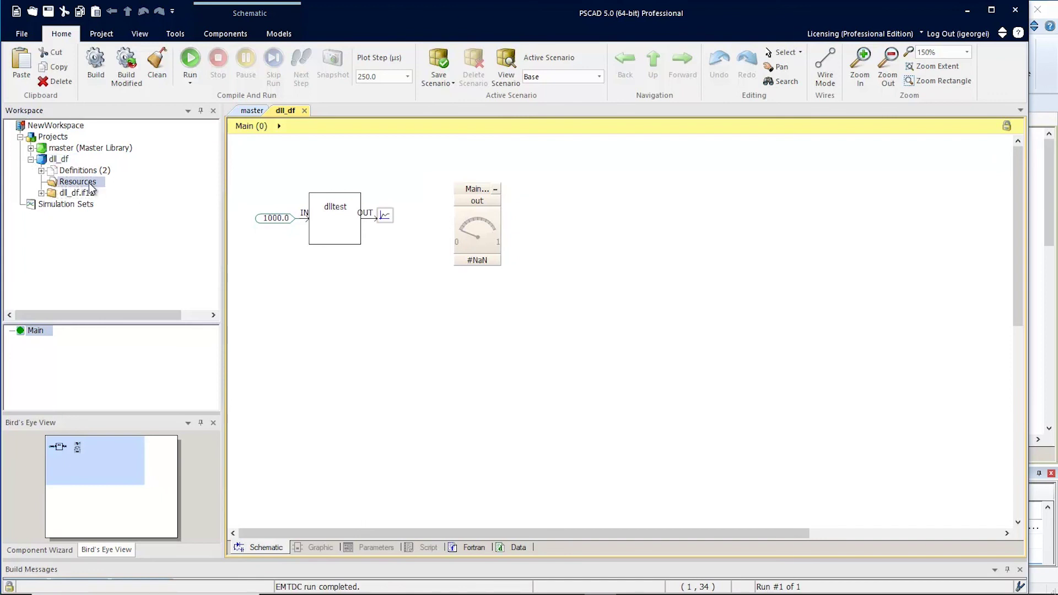
right_click(92, 187)
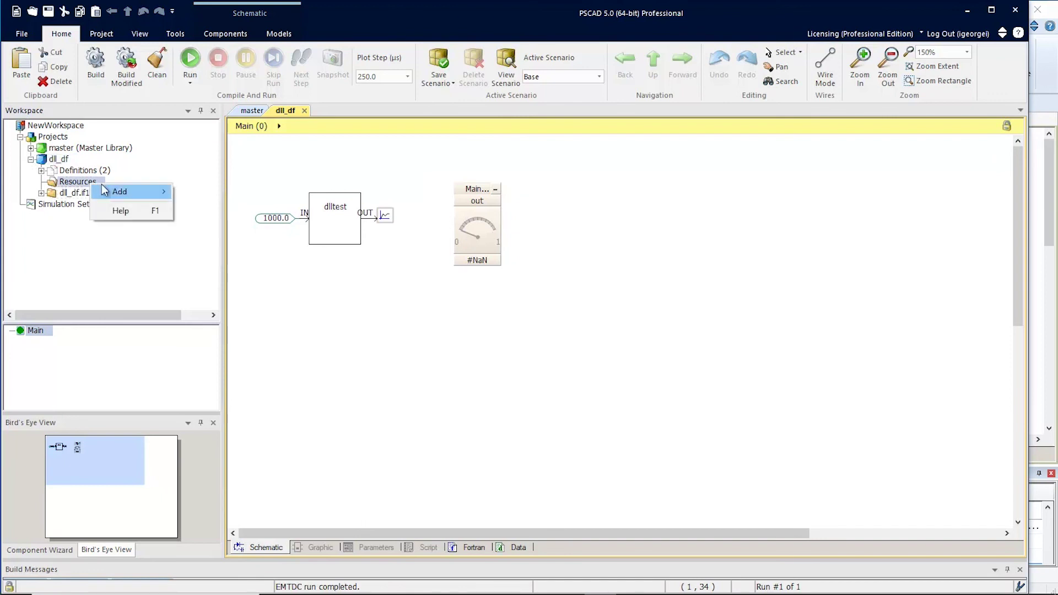
mouse_move(139, 199)
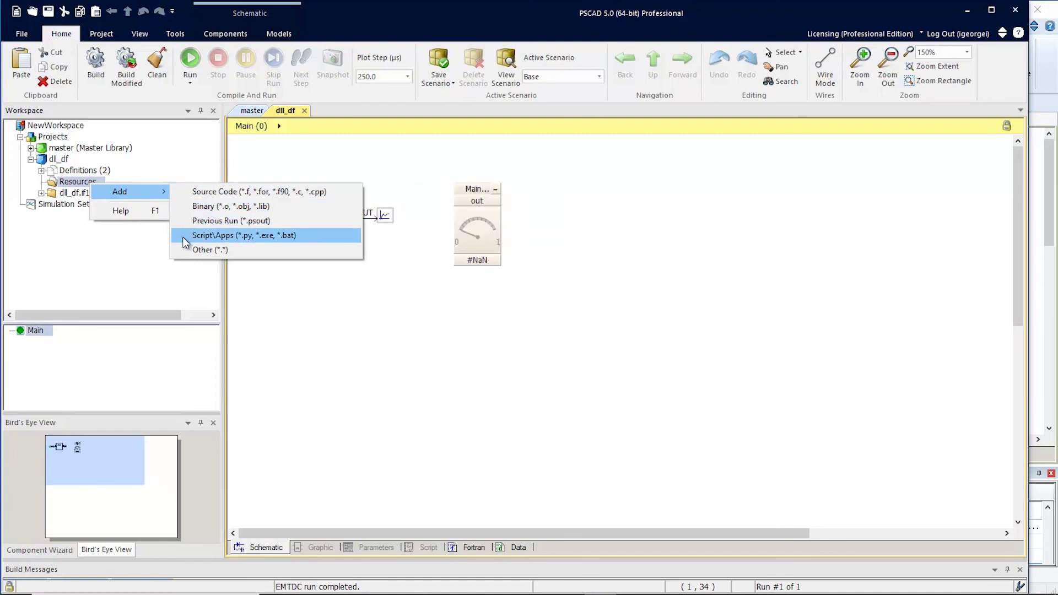
click(238, 252)
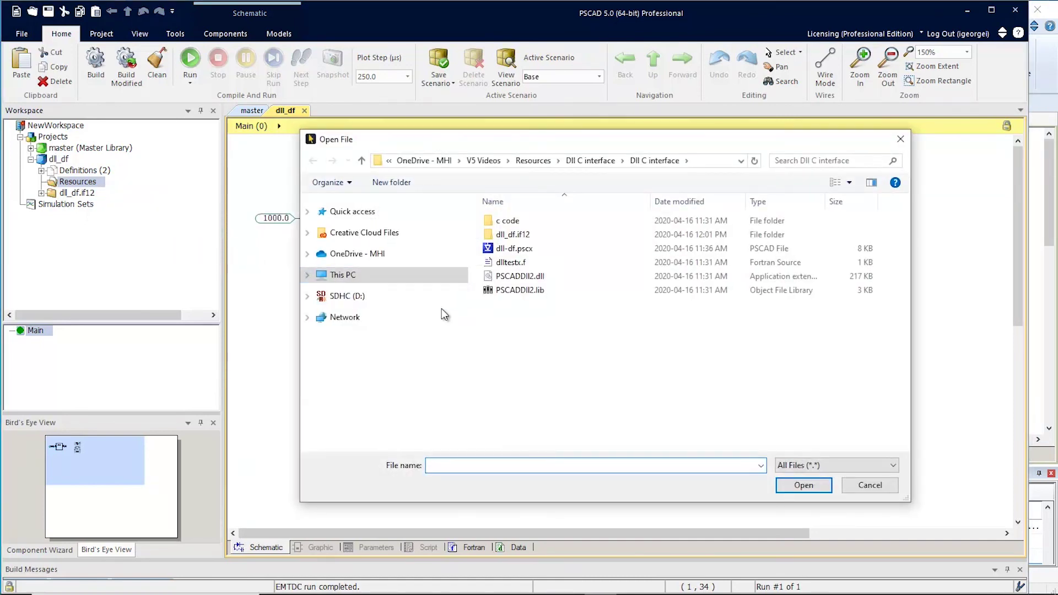
Select dlltestx.f, PSCADDll2.dll and PSCADDll2.lib in the Open File dialog and add them.
drag(474, 258, 504, 322)
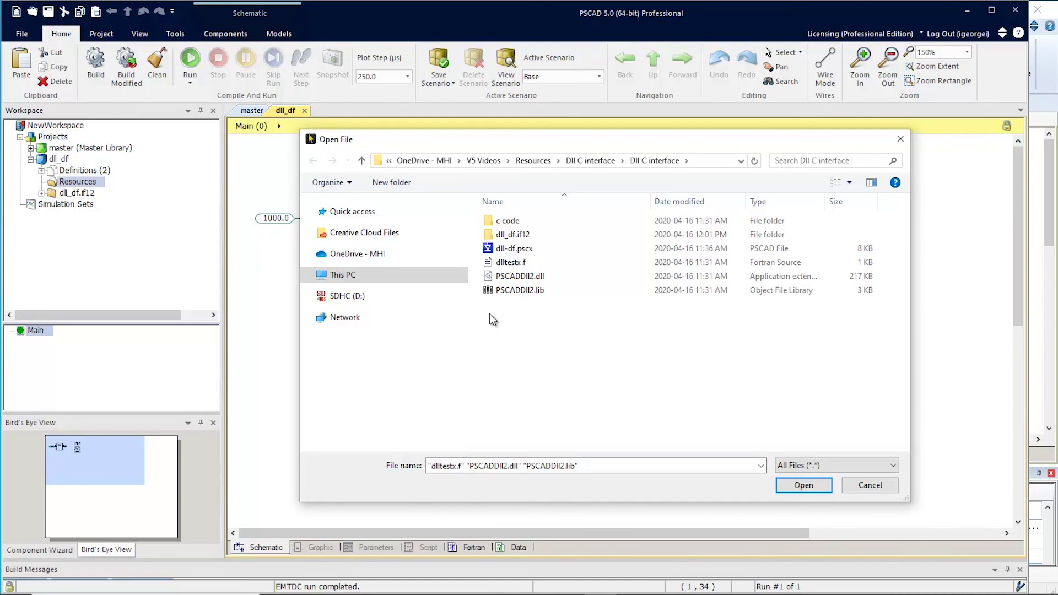
drag(489, 313, 544, 262)
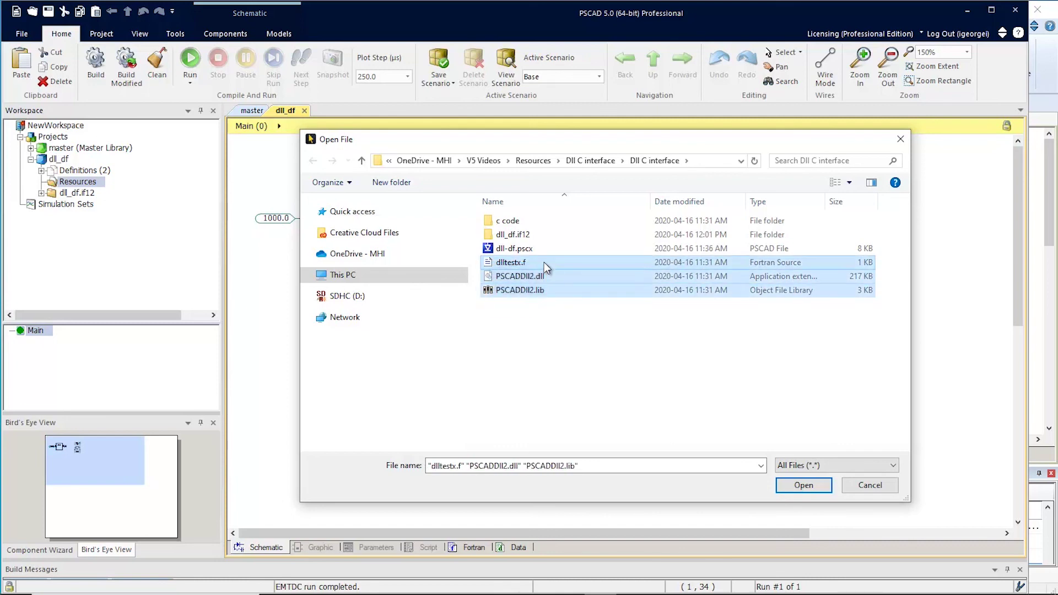
click(785, 486)
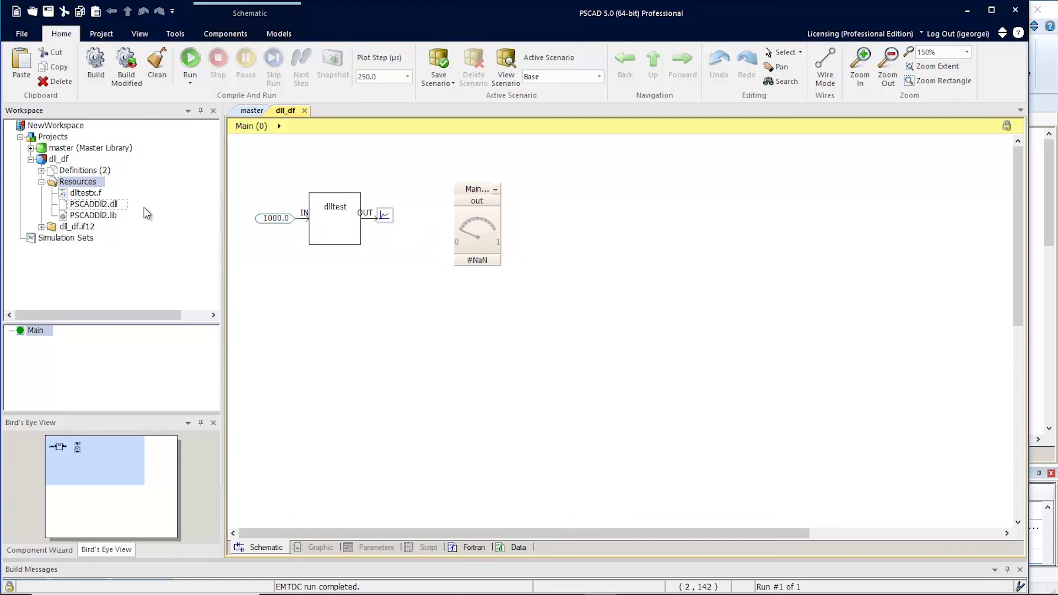
Set PSCADDll2.dll's Copy File resource setting to 'To temporary folder'.
right_click(124, 205)
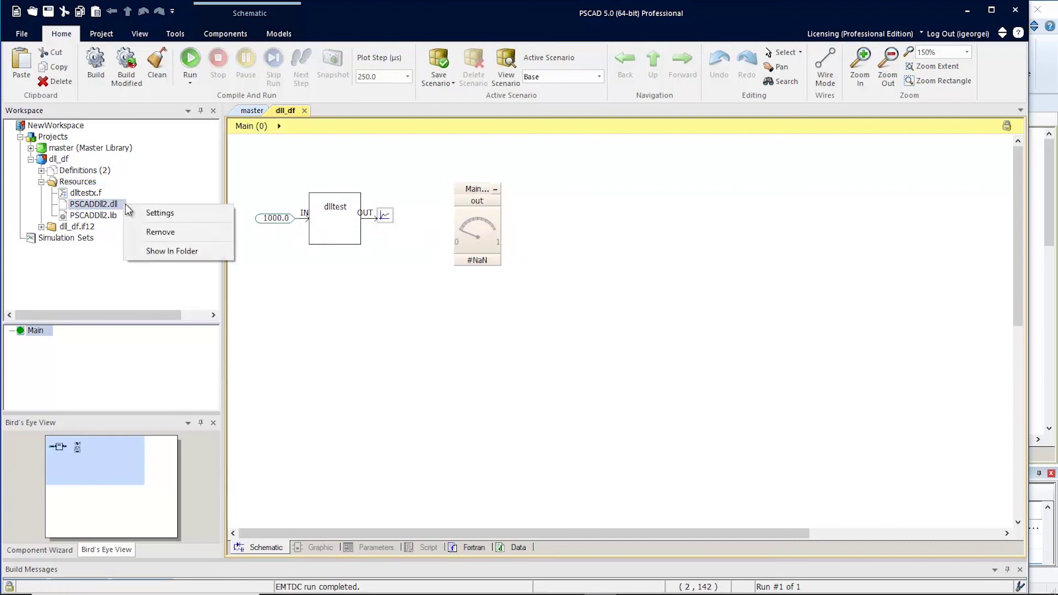
click(201, 217)
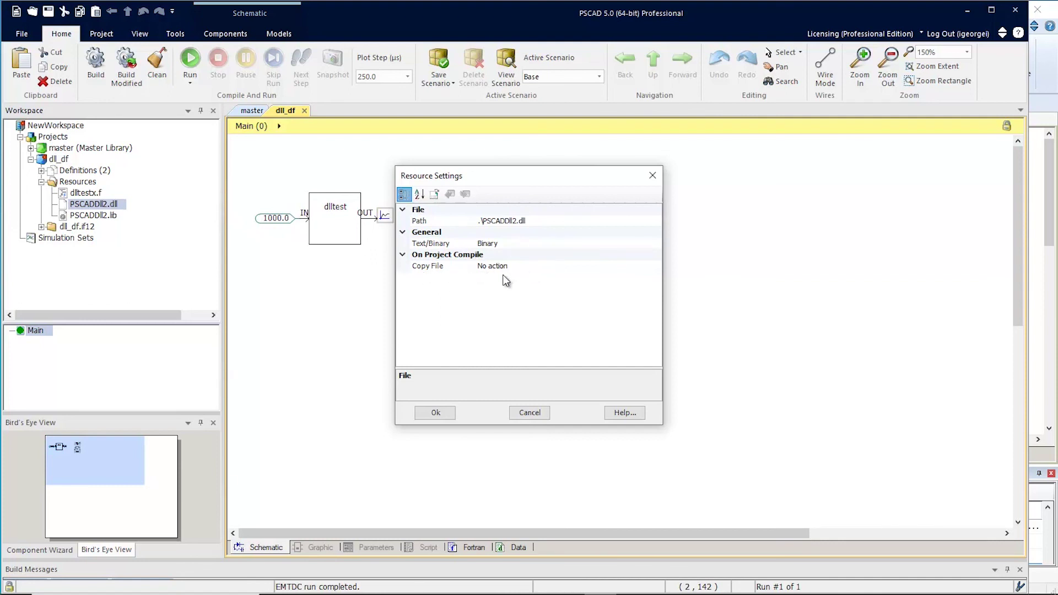
click(547, 266)
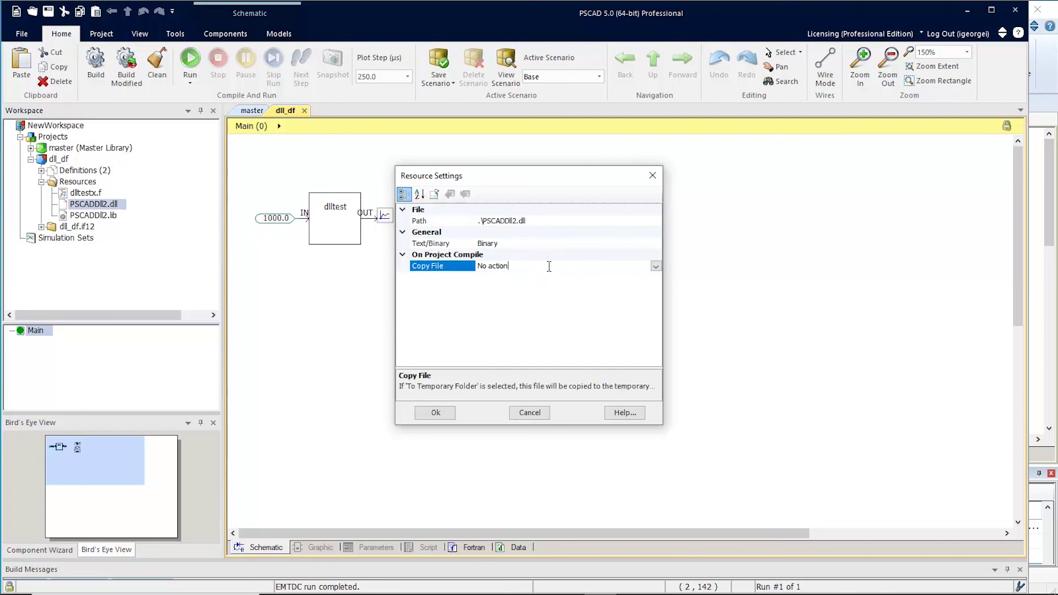
click(654, 267)
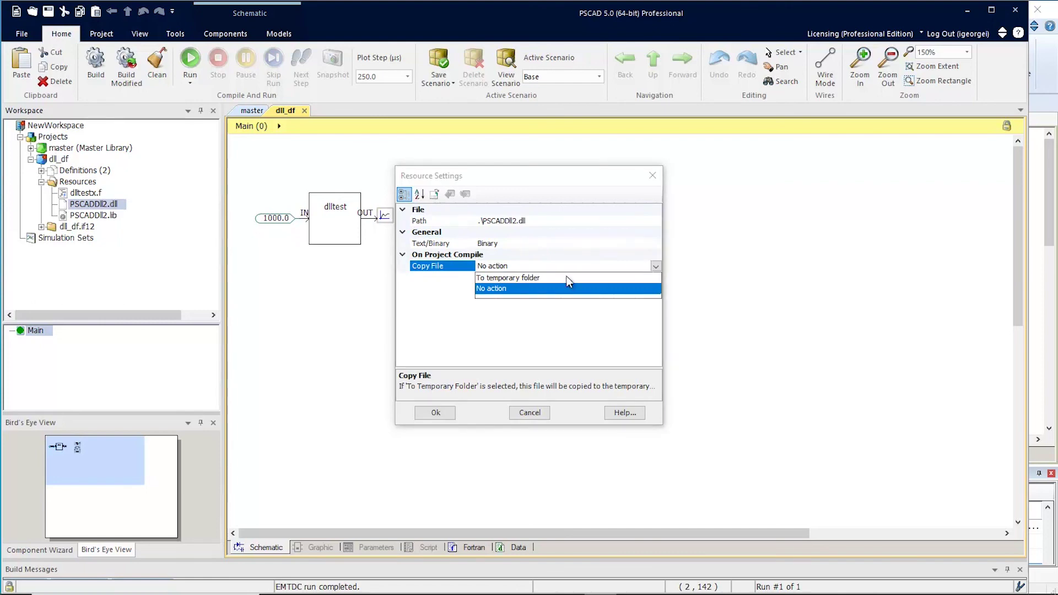
click(541, 277)
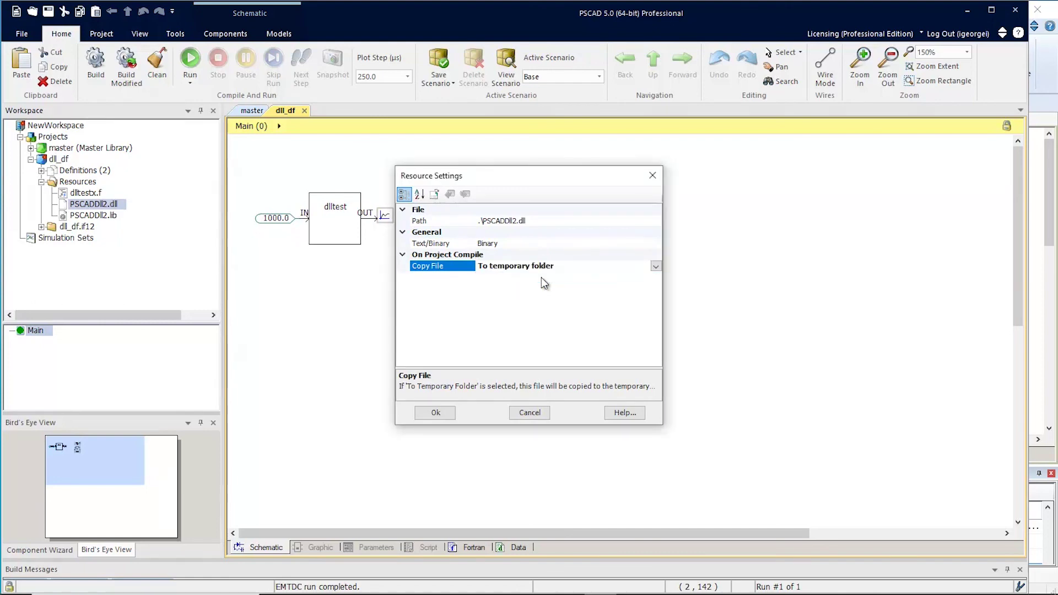
click(435, 414)
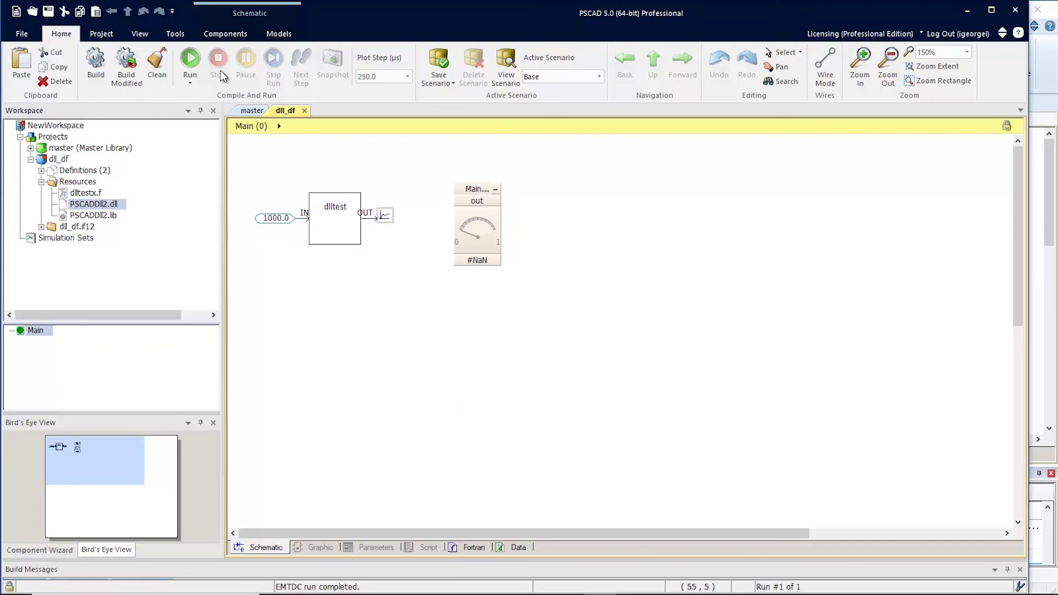
Run with input 1000 (output 2000), then change the constant to 3000 and rerun.
click(193, 62)
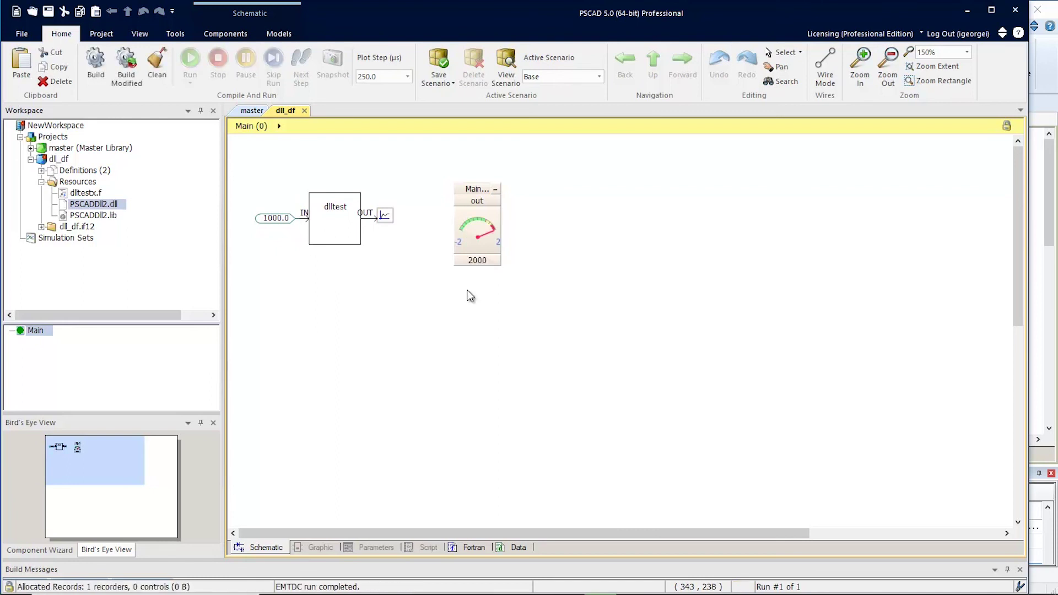
click(274, 220)
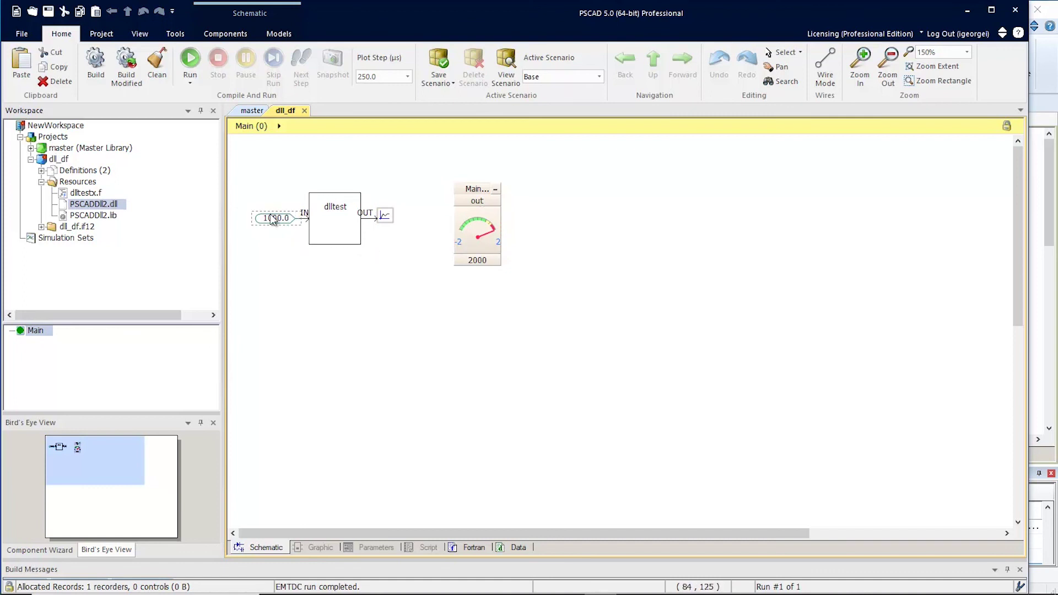
double_click(275, 220)
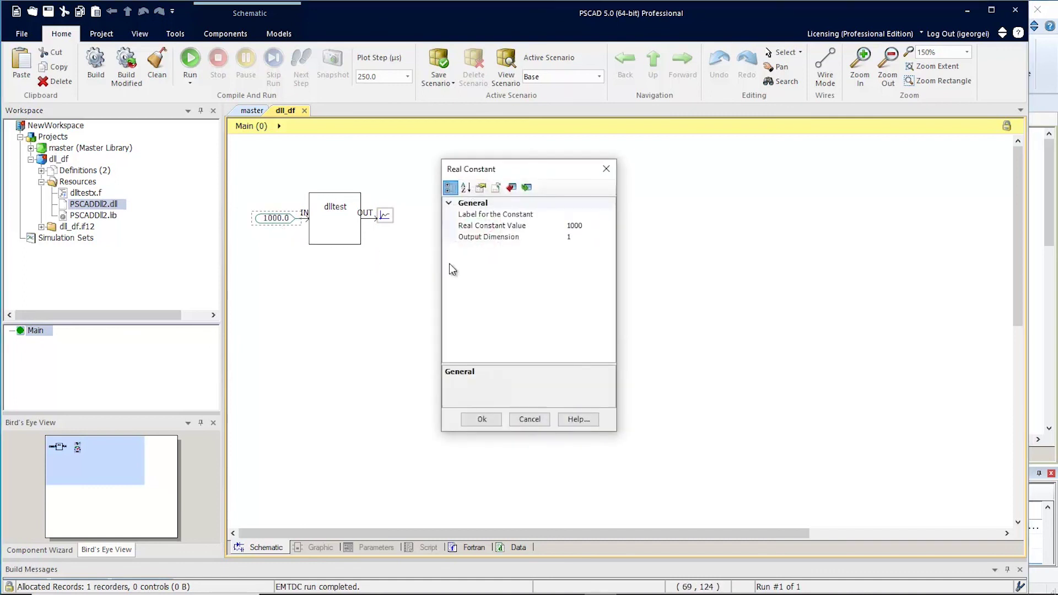
click(585, 226)
drag(587, 227, 565, 226)
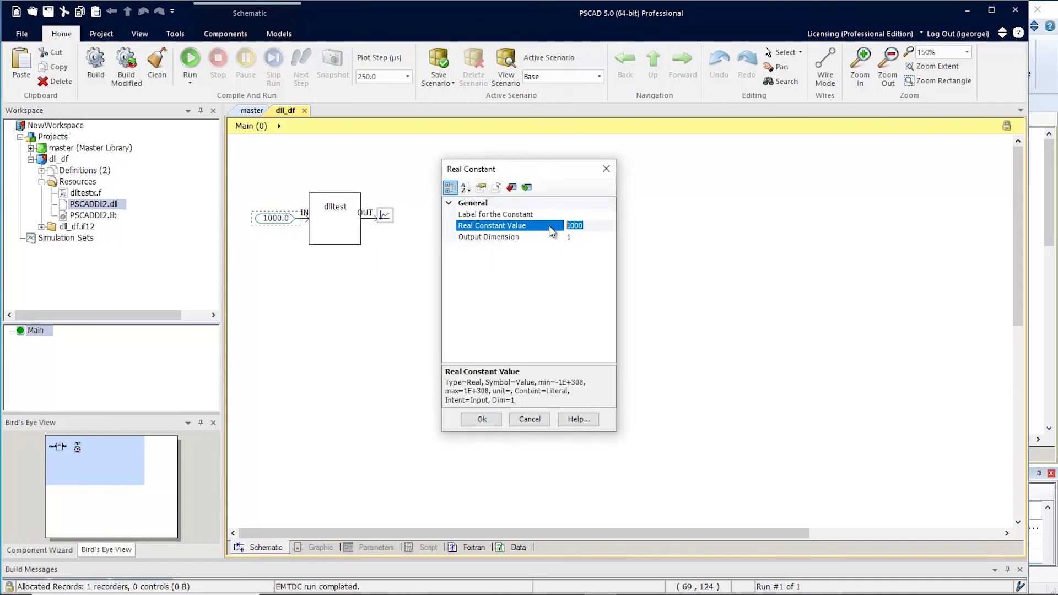
text(3000)
click(480, 417)
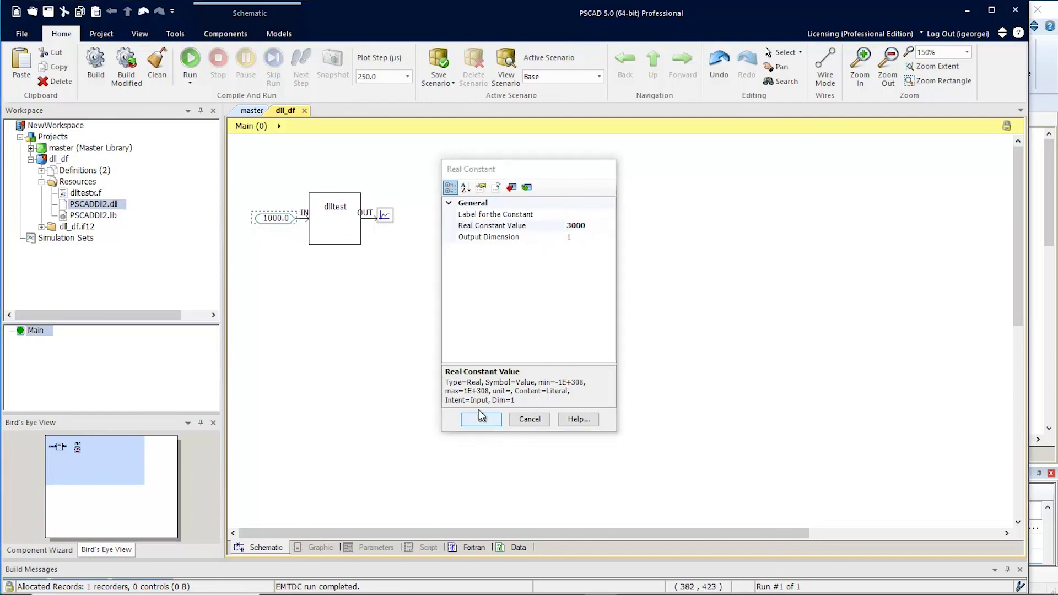
click(193, 65)
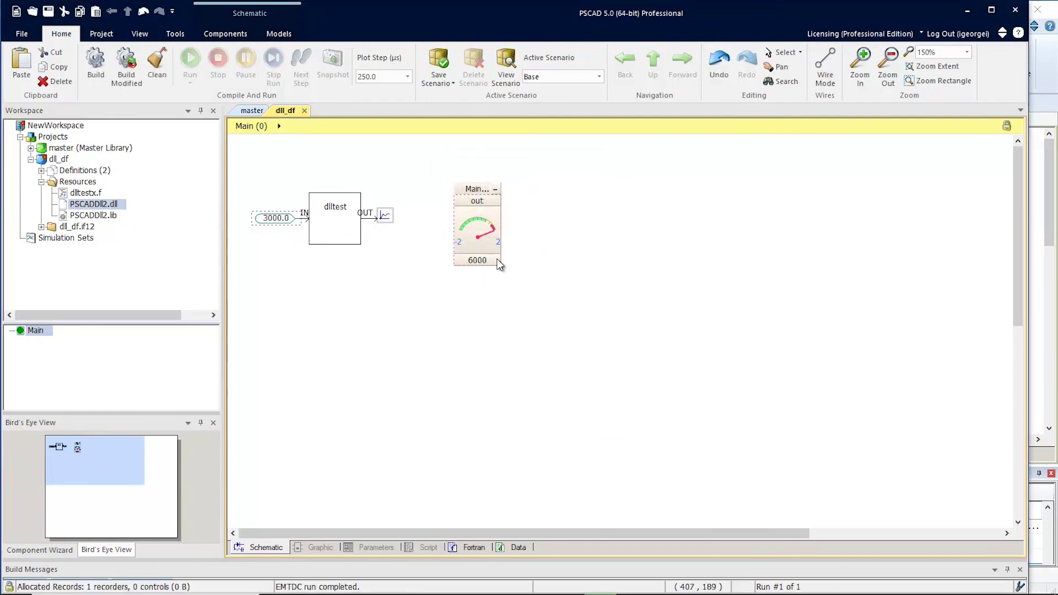